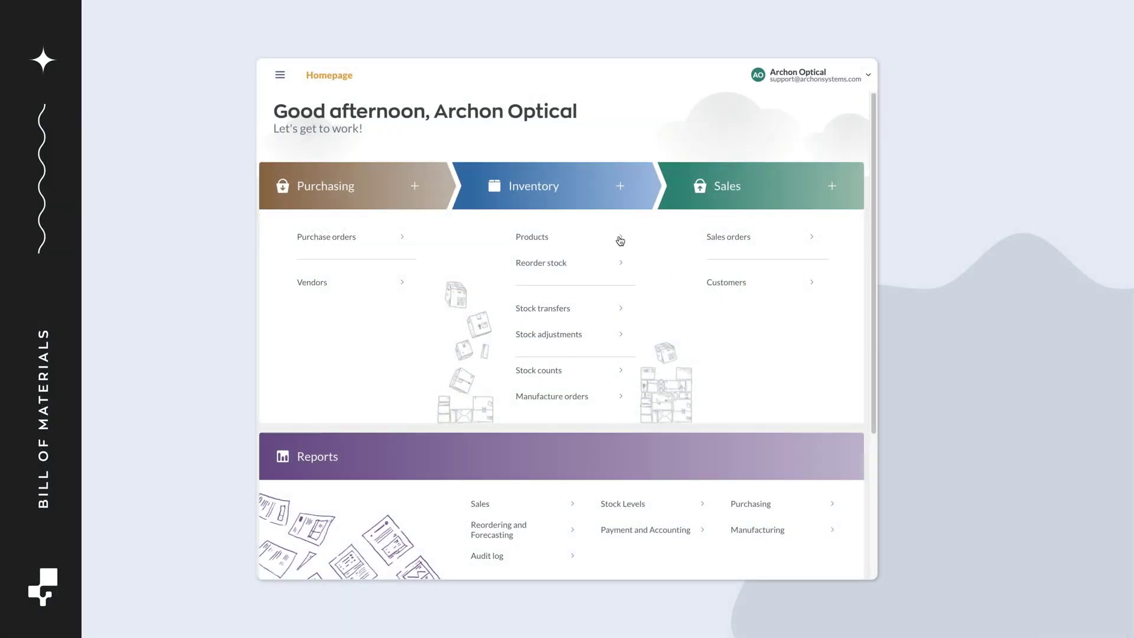
Filter products to Finished - Coffee Blends and show Special Blend Coffee - Whole Beans - kg's manufacturing details.
click(611, 237)
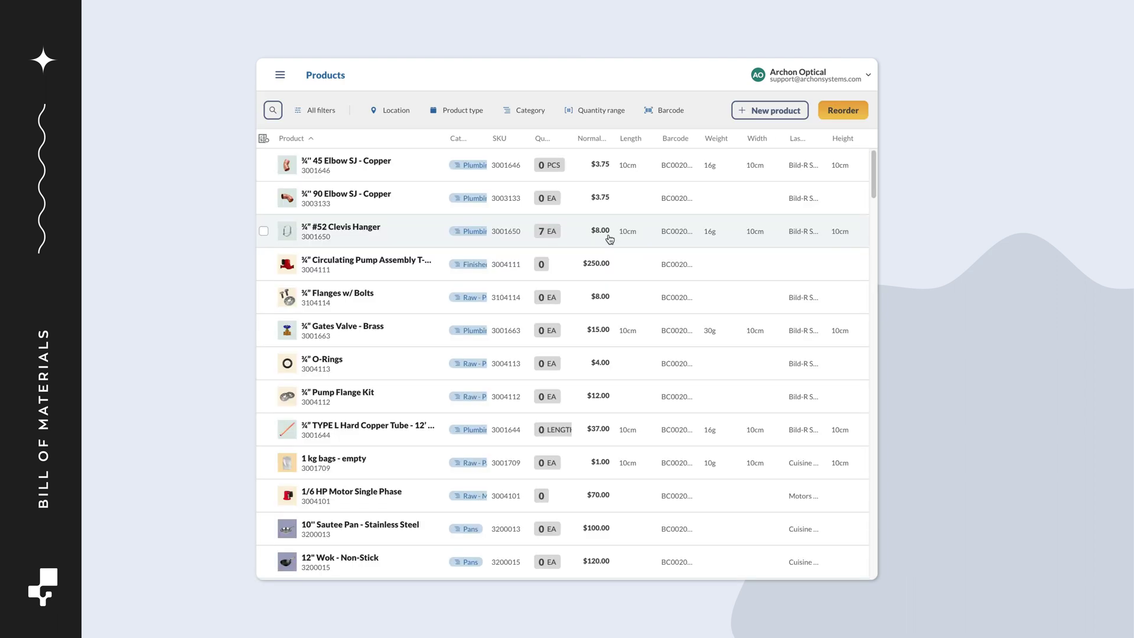
click(547, 112)
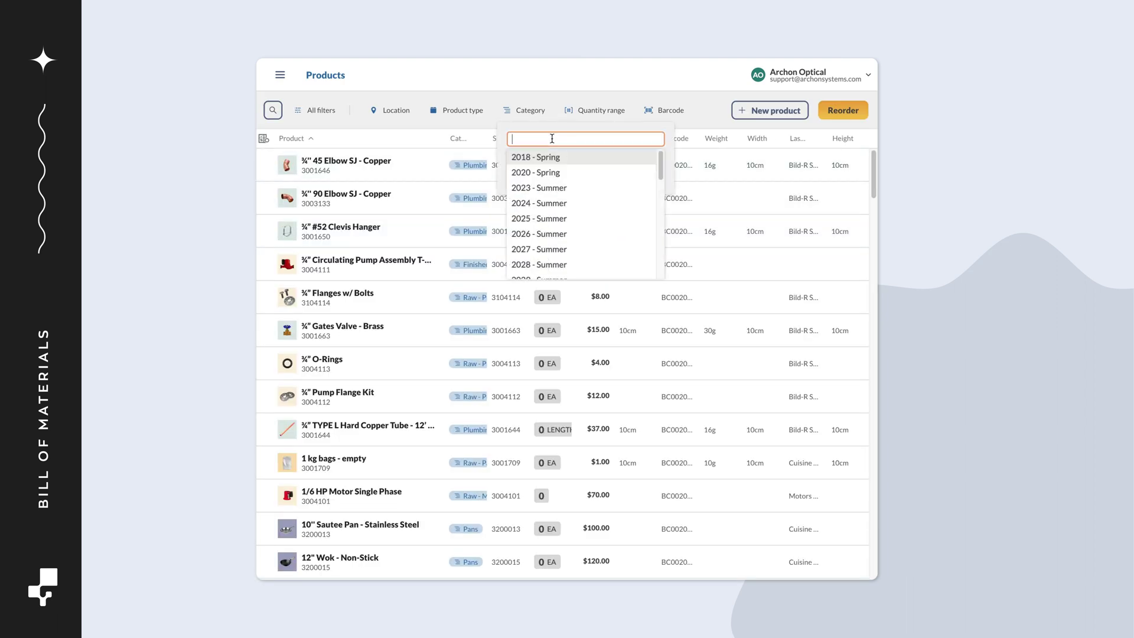
text(Coffee)
click(607, 158)
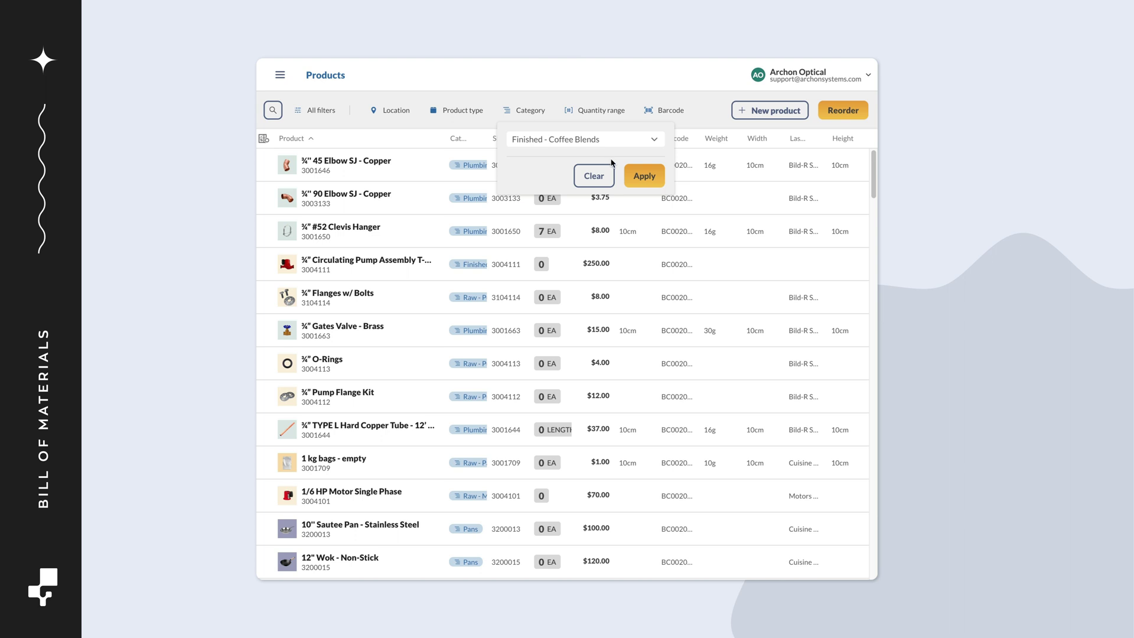
click(647, 177)
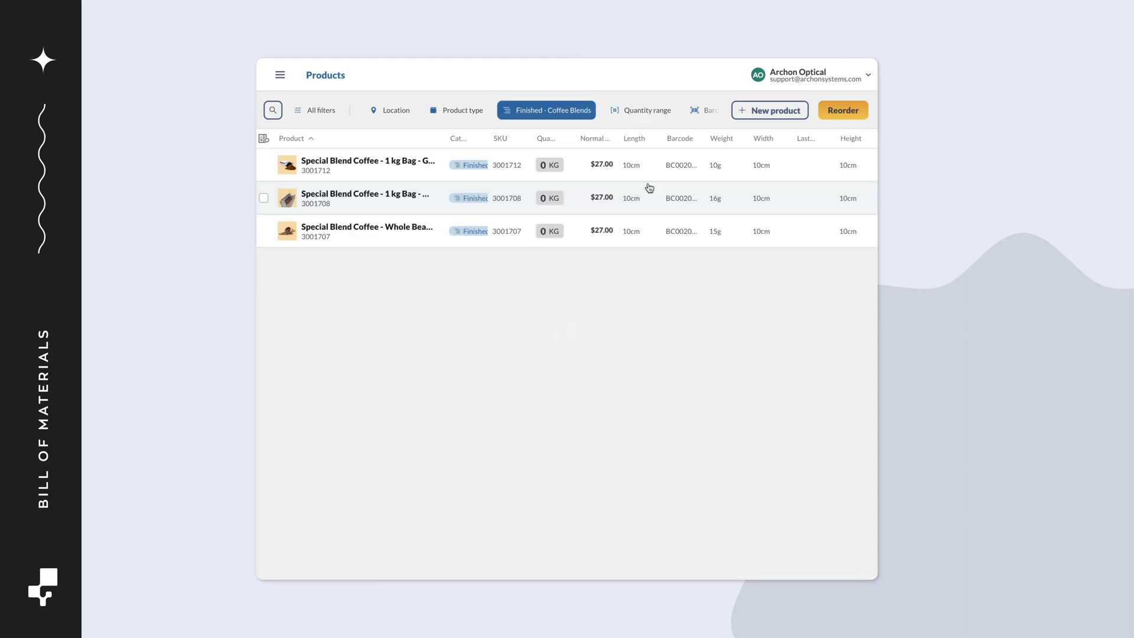
click(412, 232)
click(453, 330)
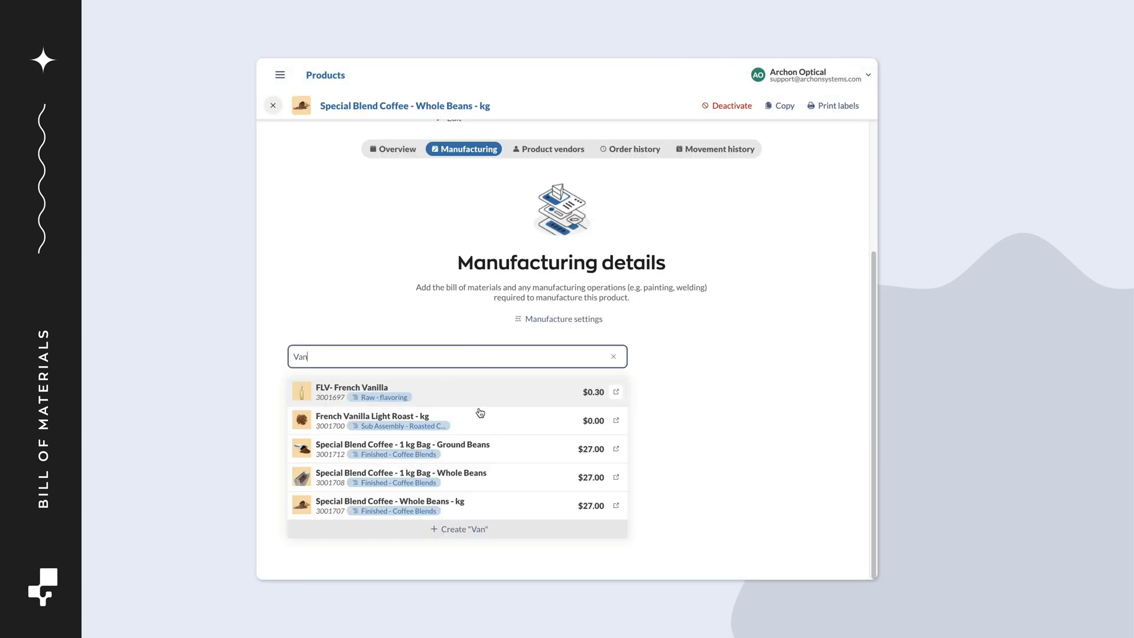
Add French Vanilla Light Roast, Hazelnut Medium Roast and three 1 kg bags - empty as components.
click(477, 418)
double_click(469, 376)
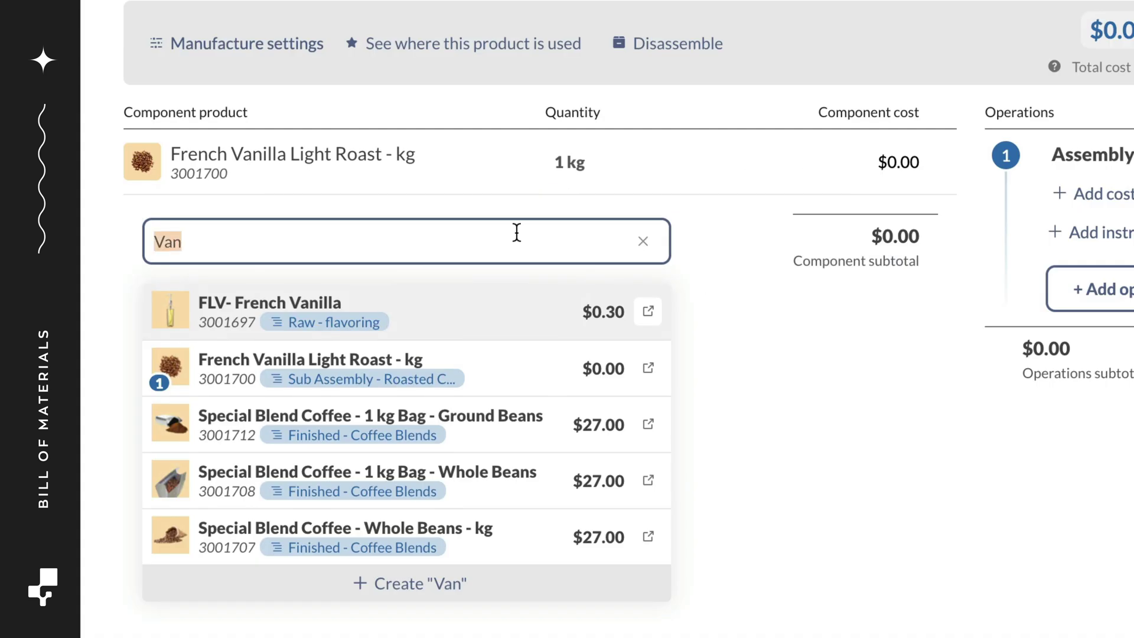
text(hazel)
click(475, 446)
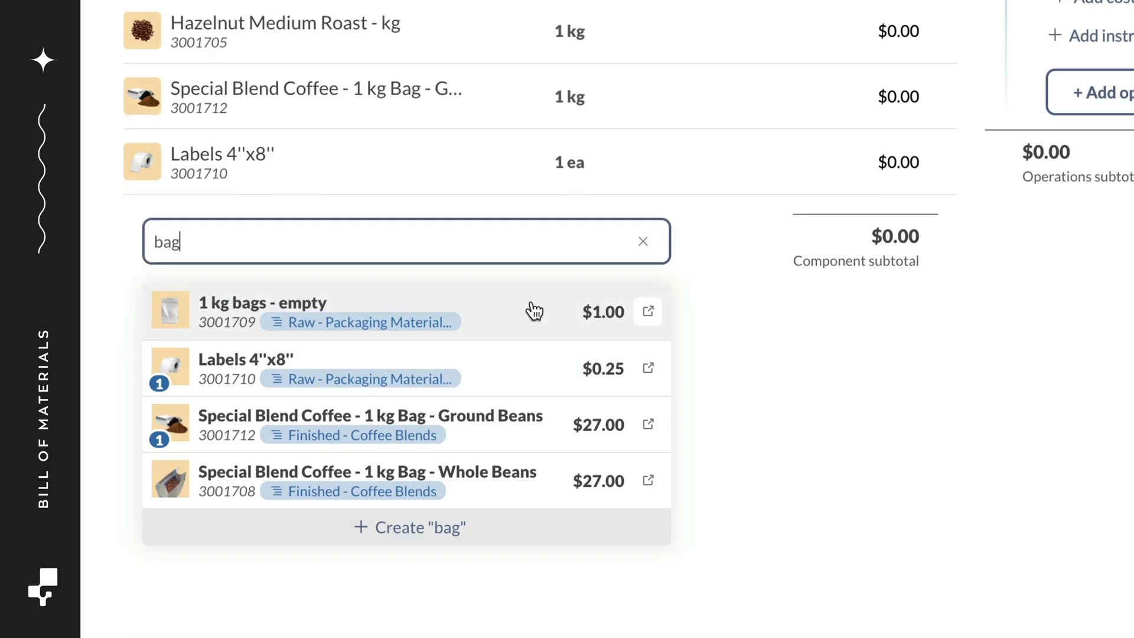
click(535, 311)
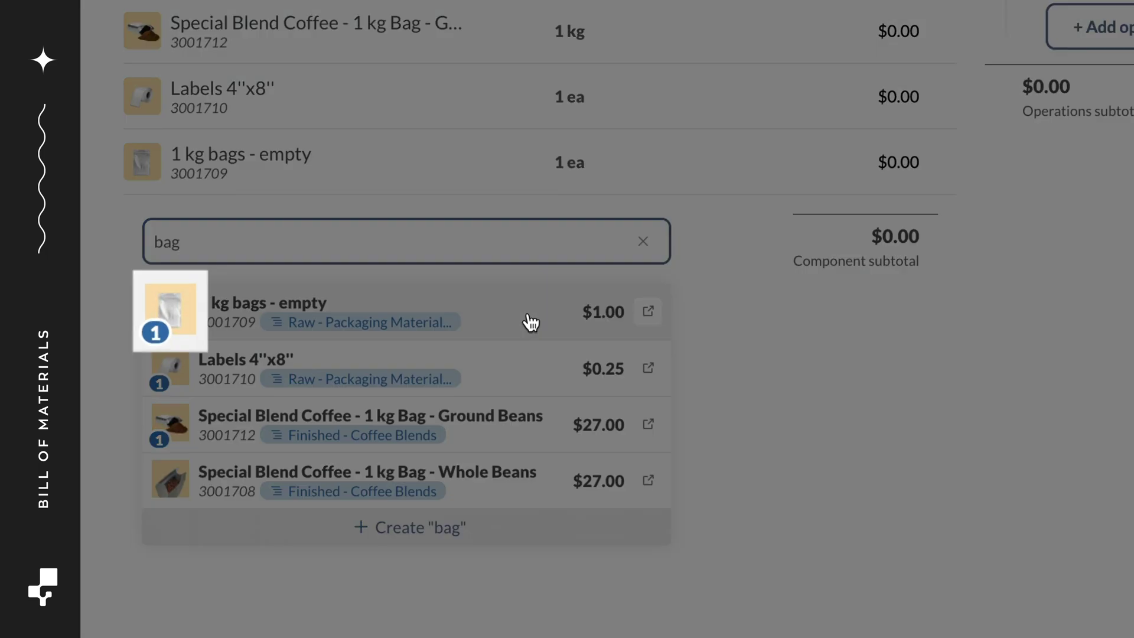
click(531, 322)
click(531, 322)
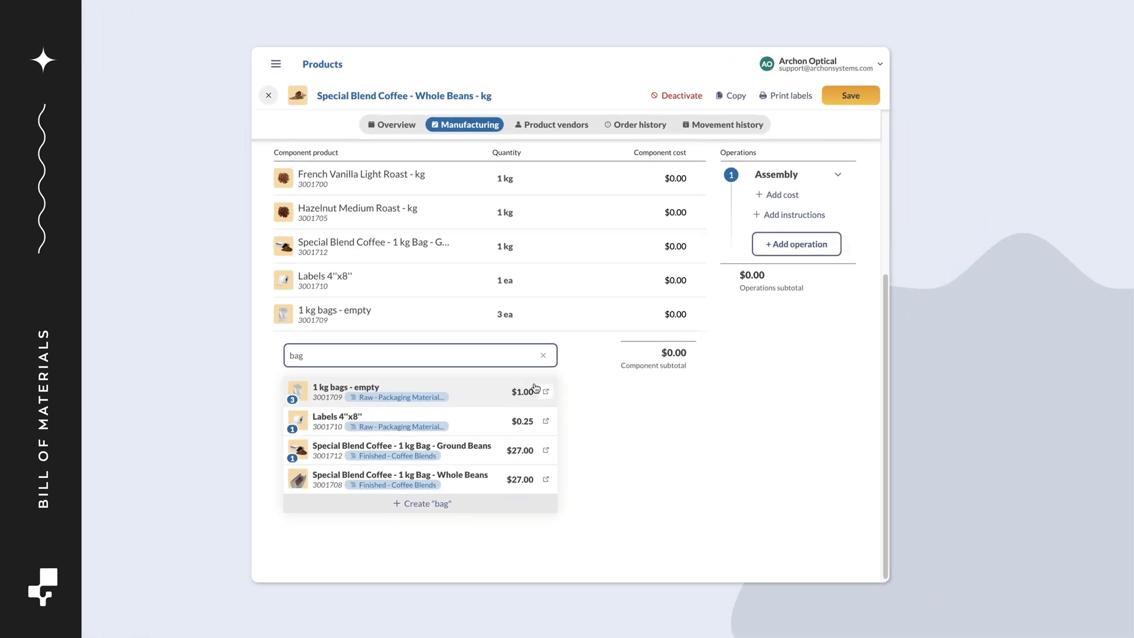
key(Escape)
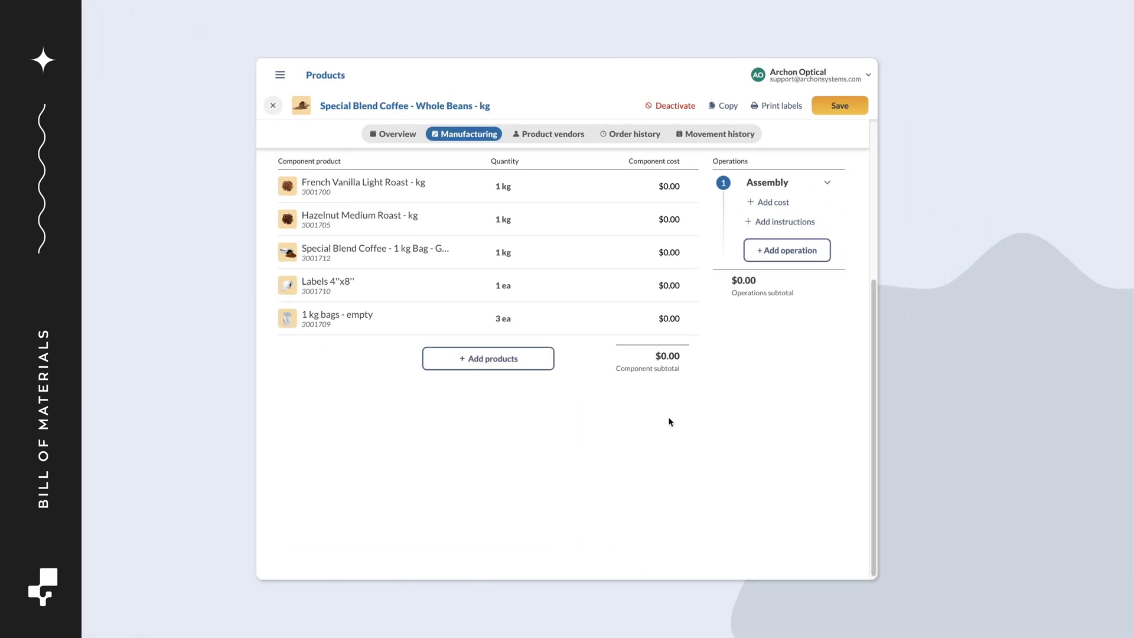
Save the bill of materials and set the French Vanilla quantity to 0.5 kg.
click(849, 114)
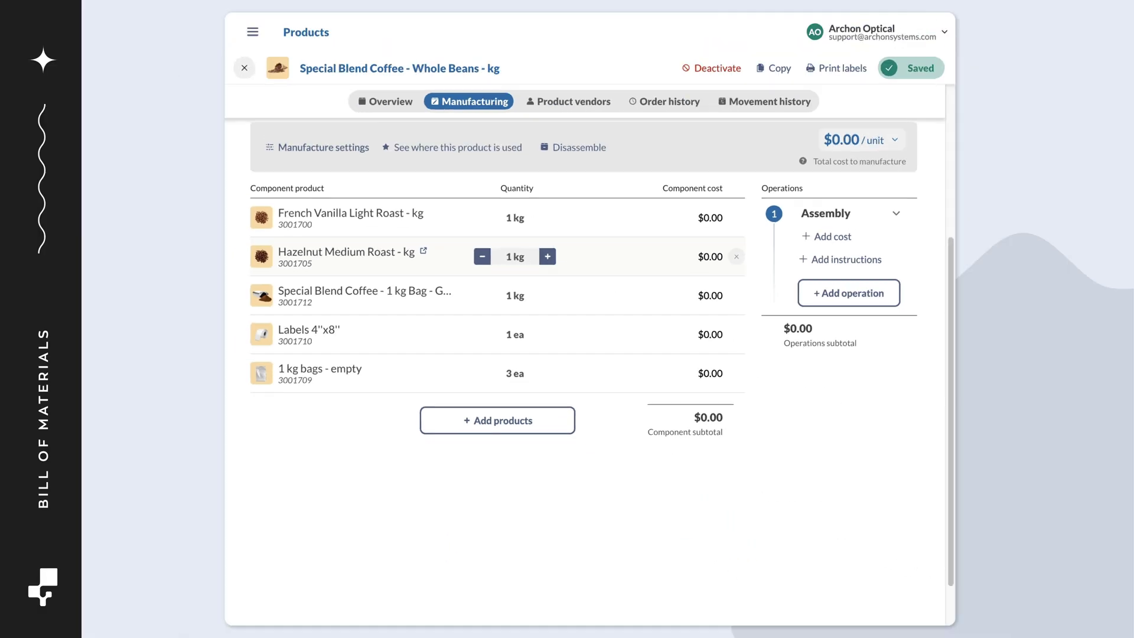
click(408, 166)
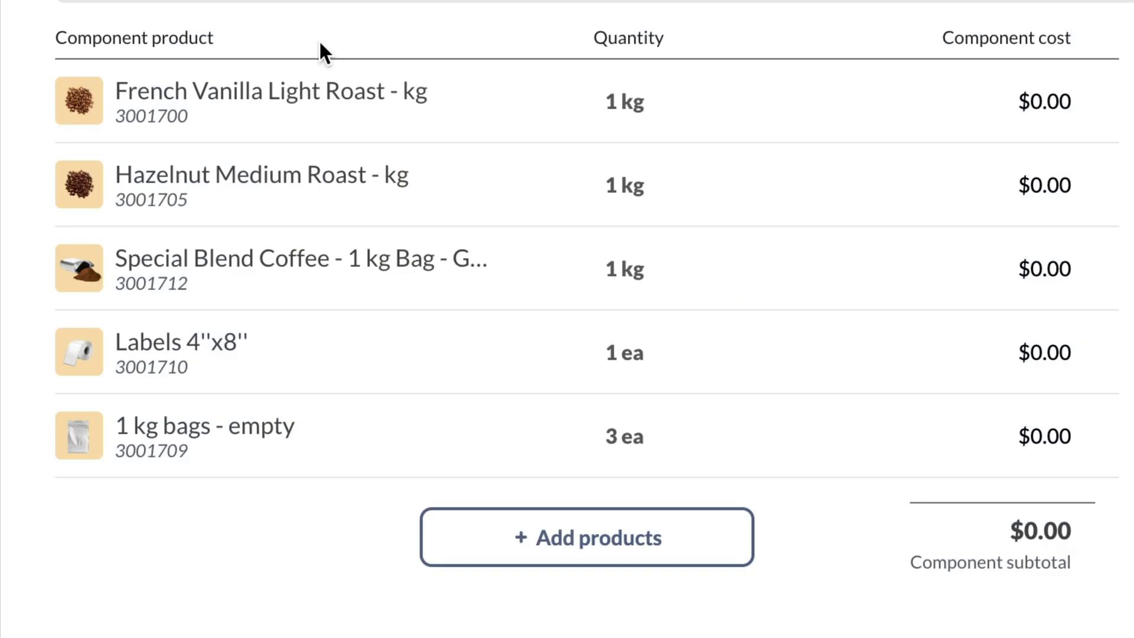
click(554, 101)
click(581, 101)
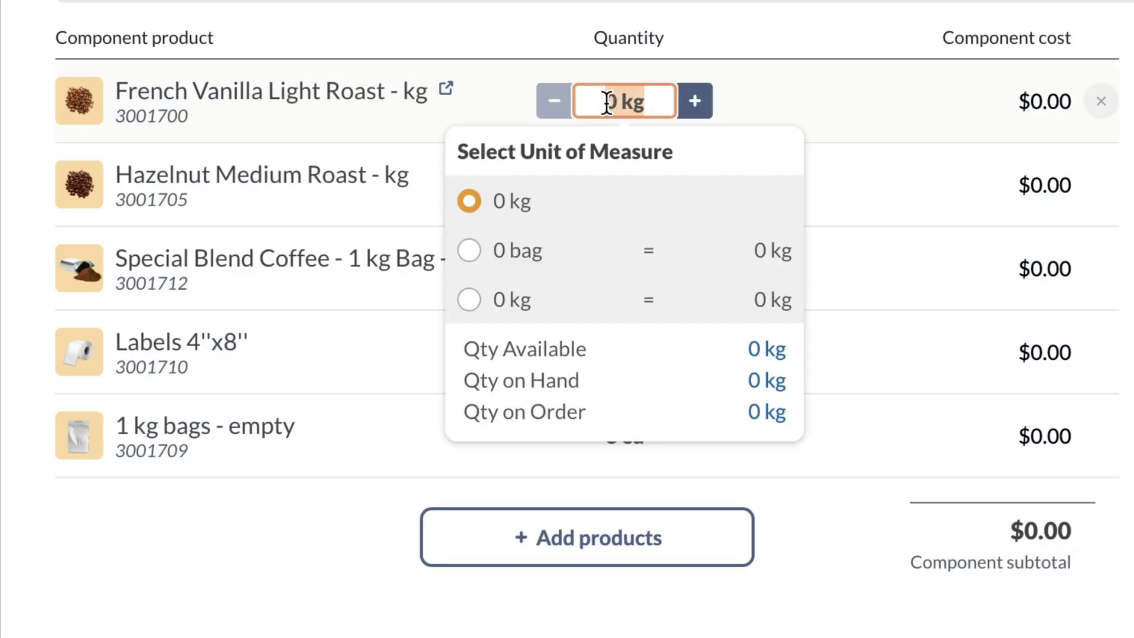
text(0.5)
click(738, 98)
Set Hazelnut to 0.5 kg, remove the Ground Beans bag, and cut empty bags to one.
click(615, 181)
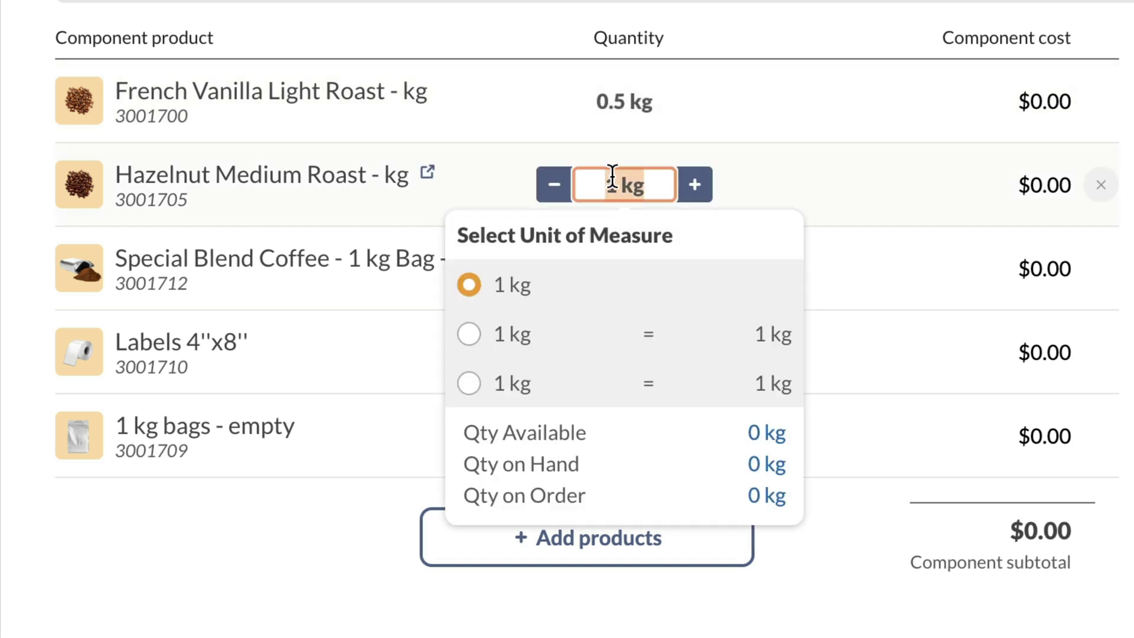
text(0.5)
click(791, 153)
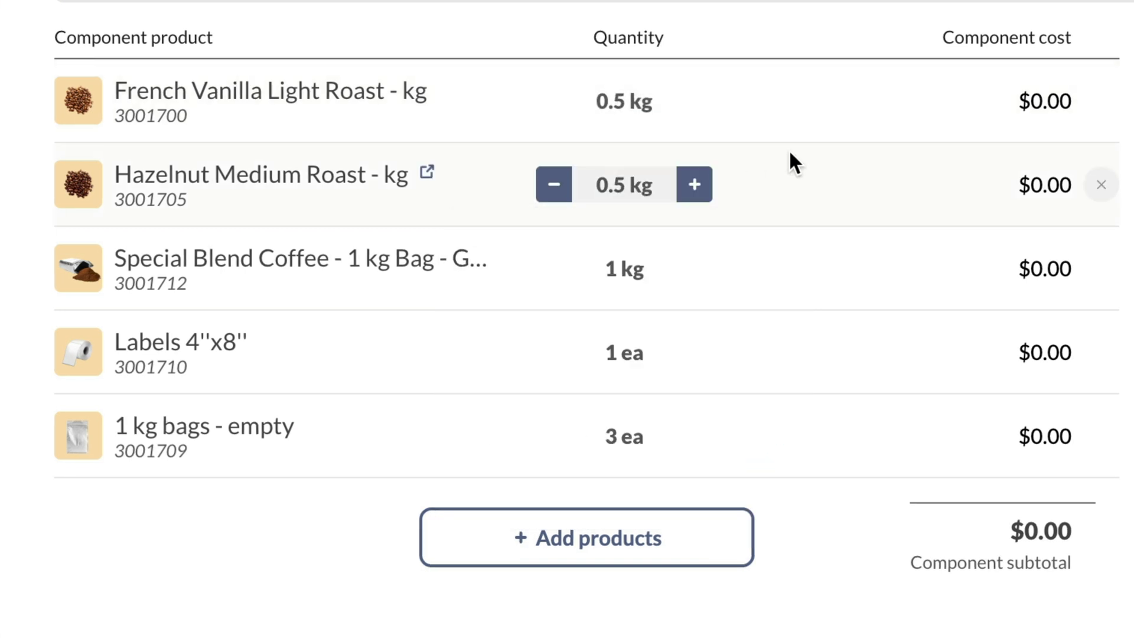
mouse_move(1079, 230)
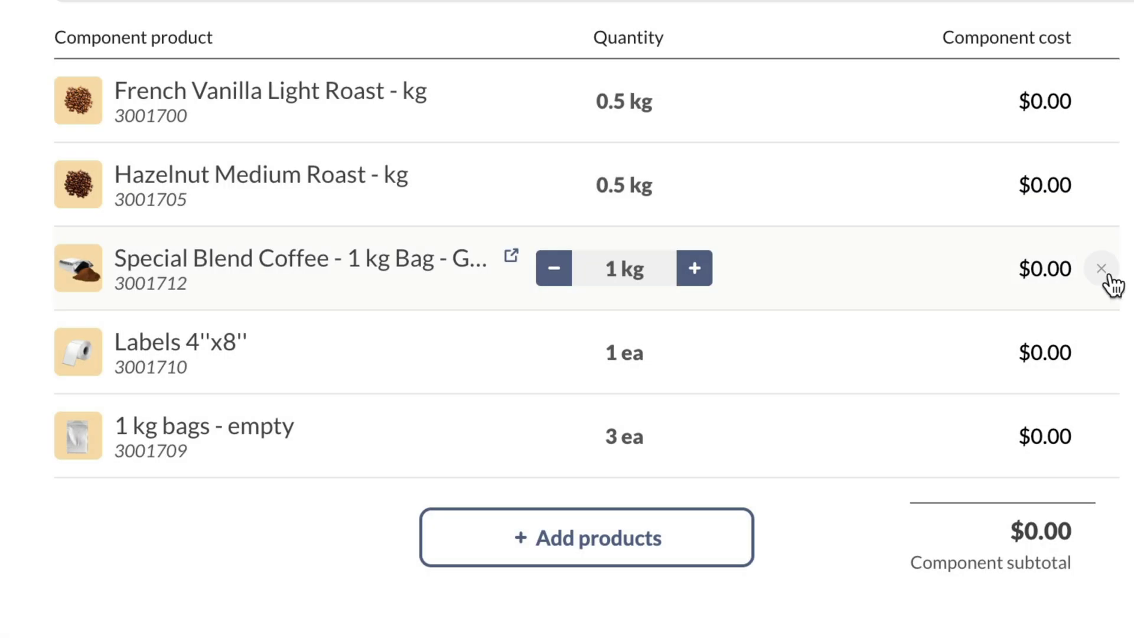
click(1102, 270)
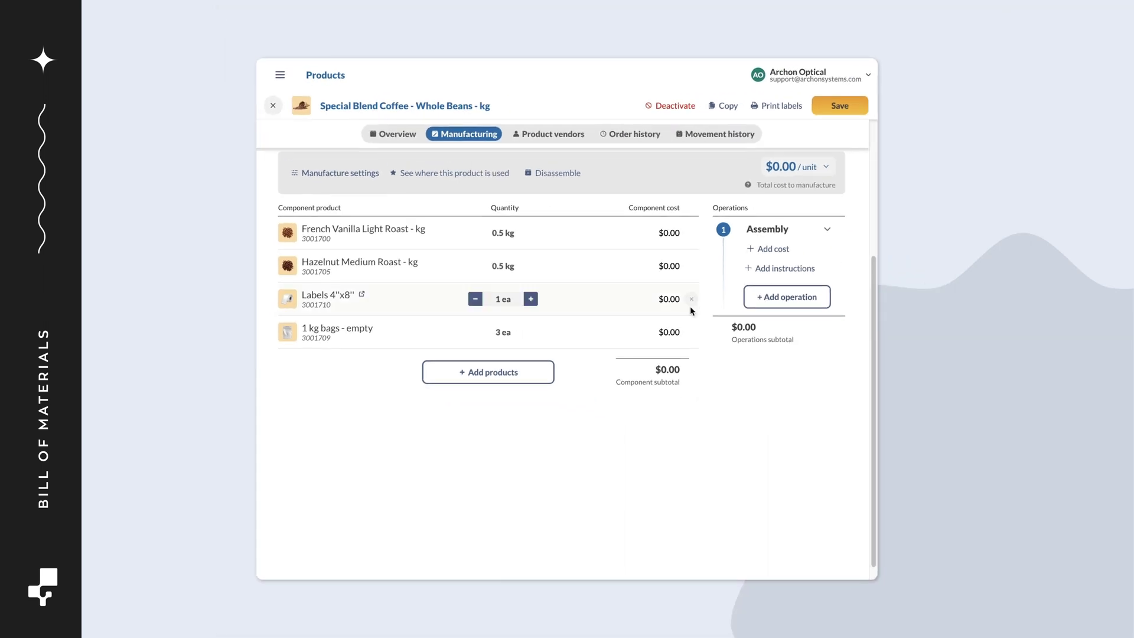
click(476, 334)
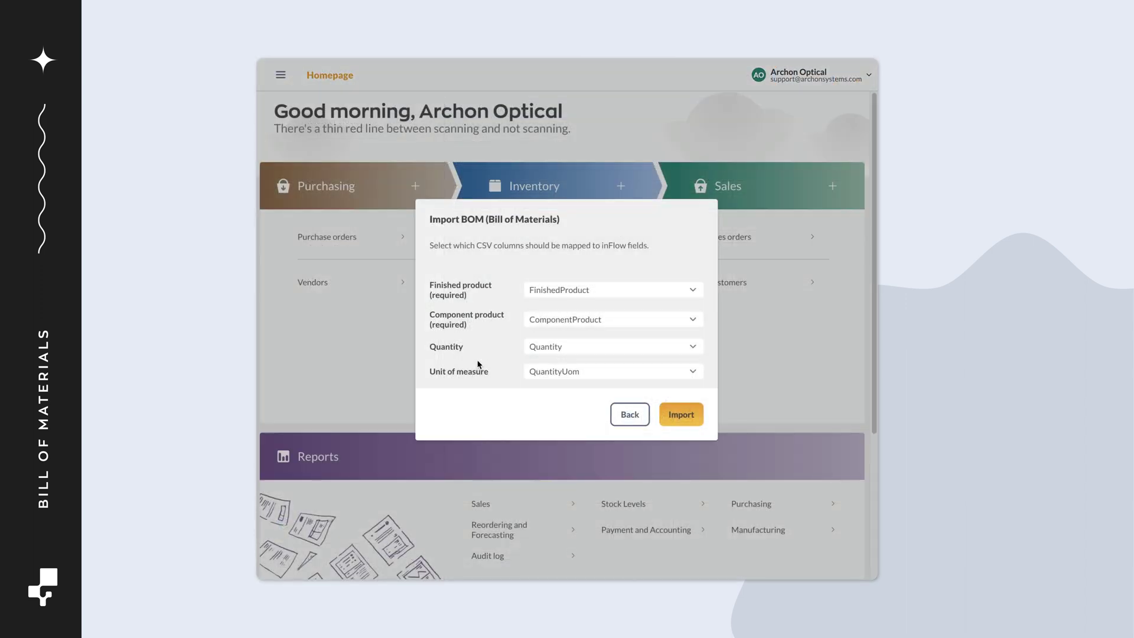
Import the bill of materials with FinishedProduct mapped as the finished product column.
click(554, 290)
click(560, 323)
click(681, 414)
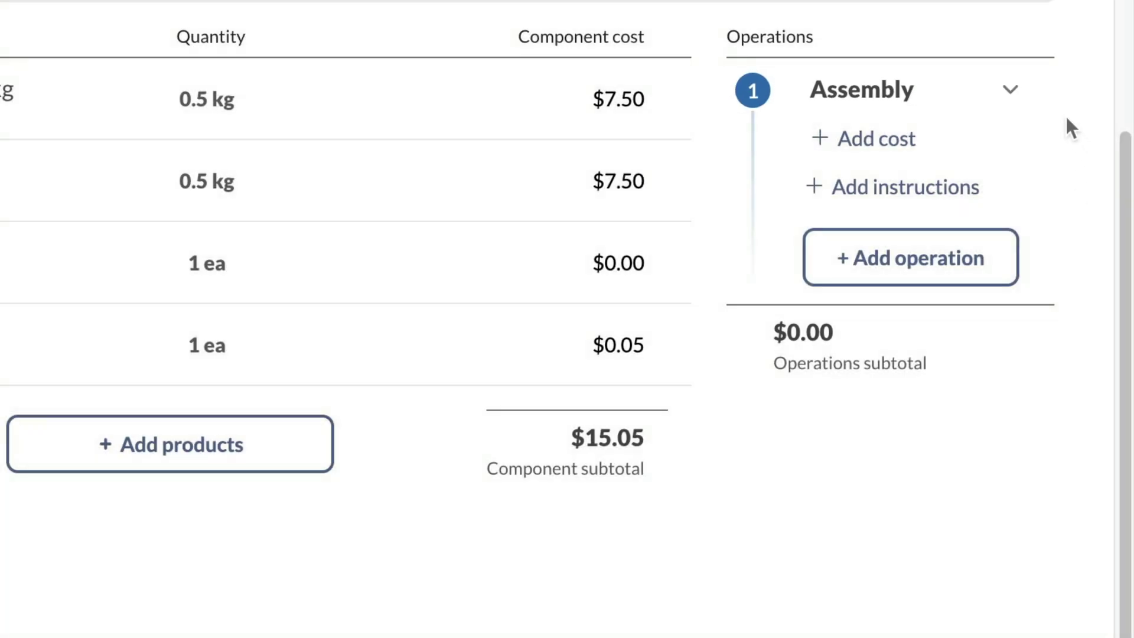
Rename the first operation to a newly created Prep operation type.
click(1024, 95)
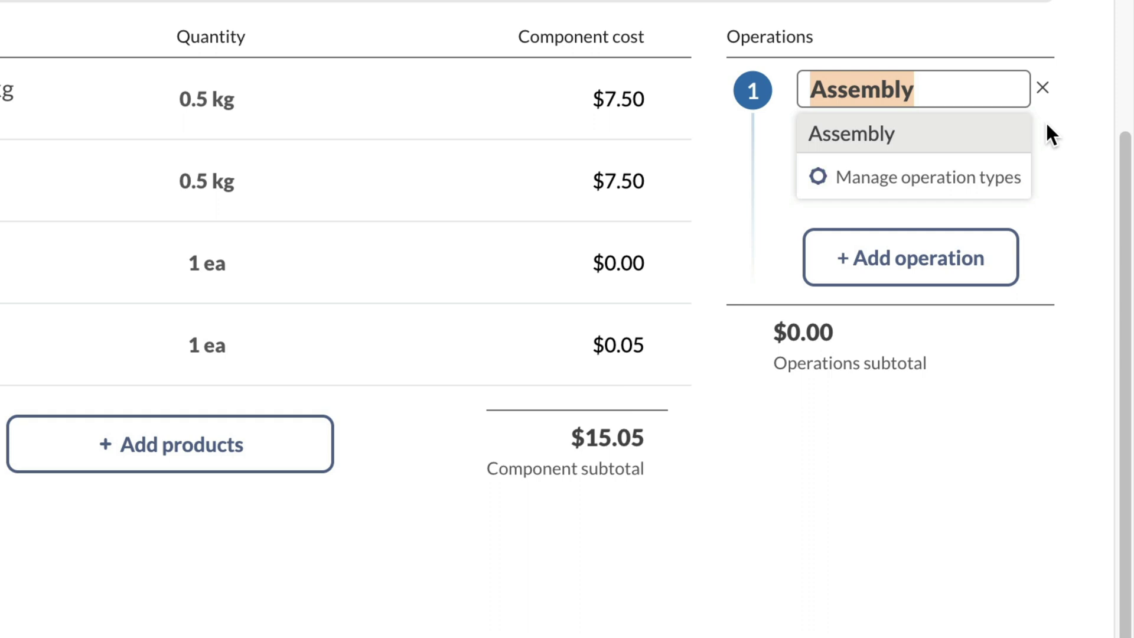
text(Prep)
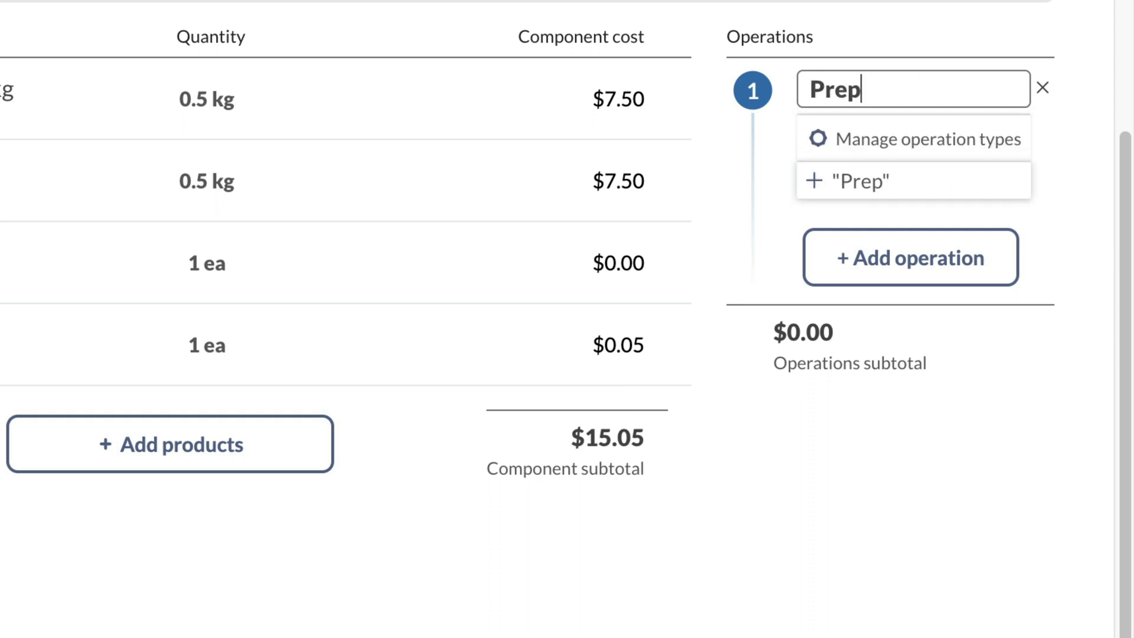
click(985, 184)
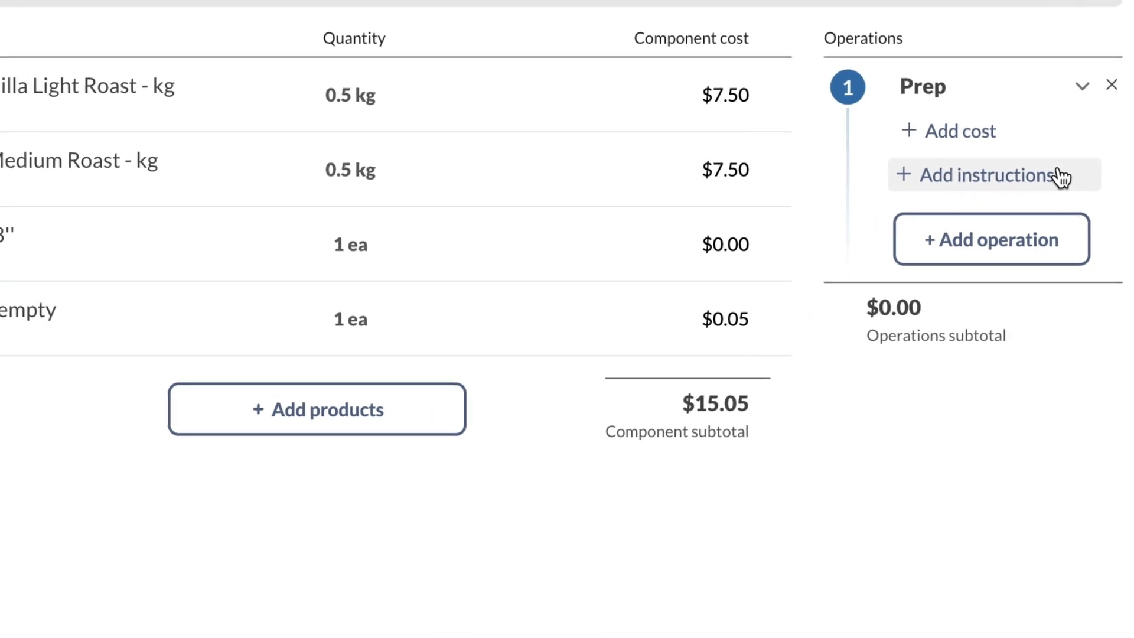
Add a Roast prep operation type in the operation types list and save.
click(1087, 90)
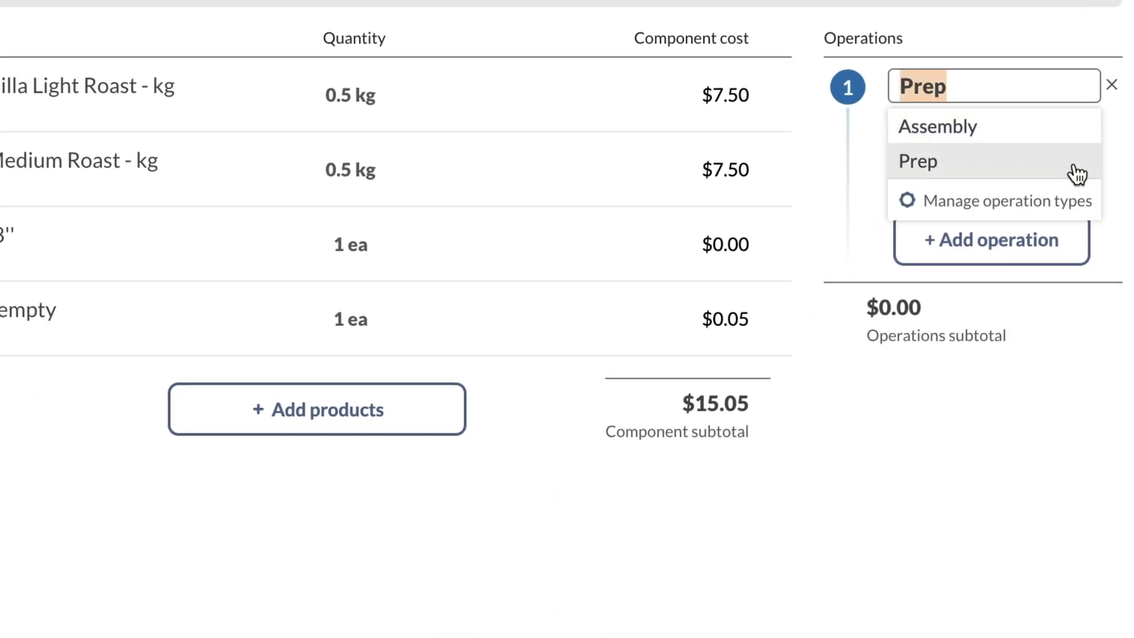
click(1064, 210)
click(289, 325)
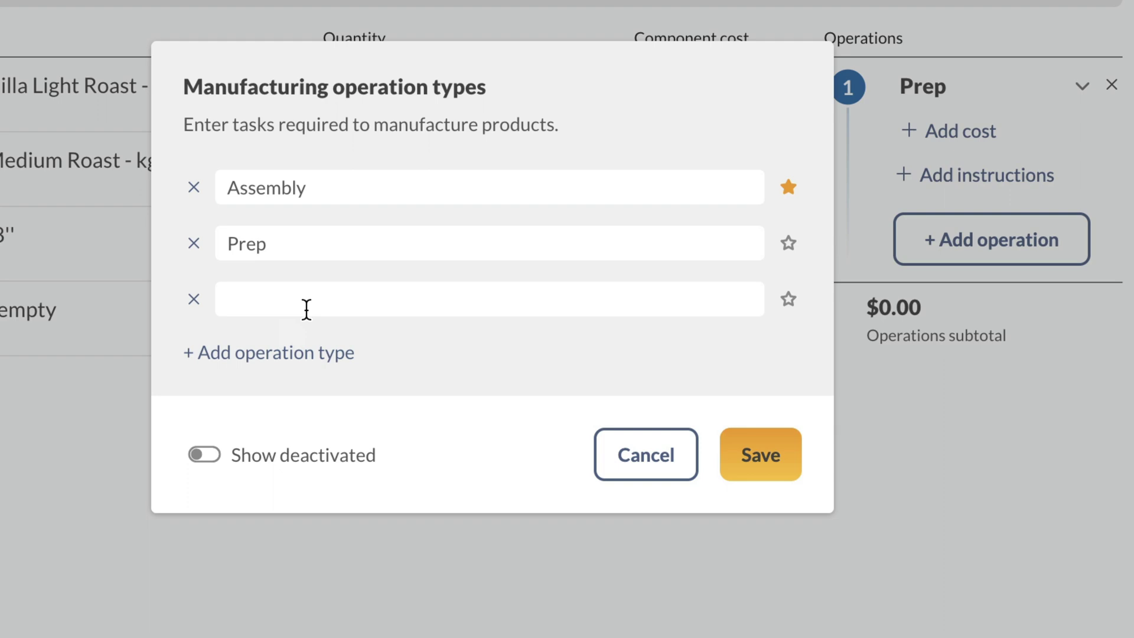
click(307, 308)
text(Roast prep)
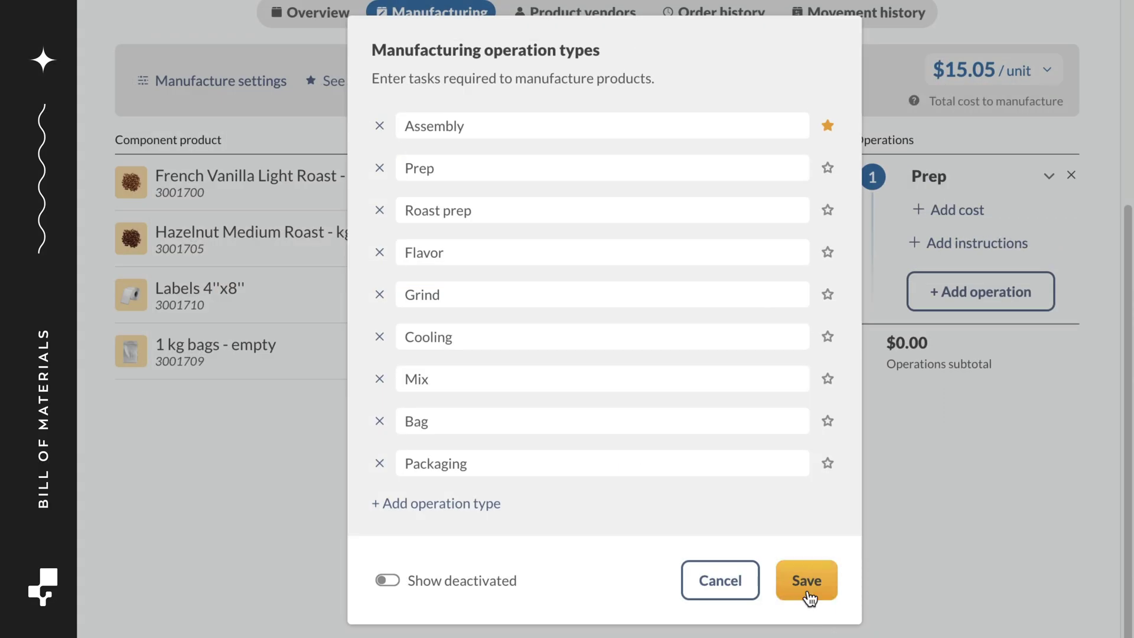
click(808, 592)
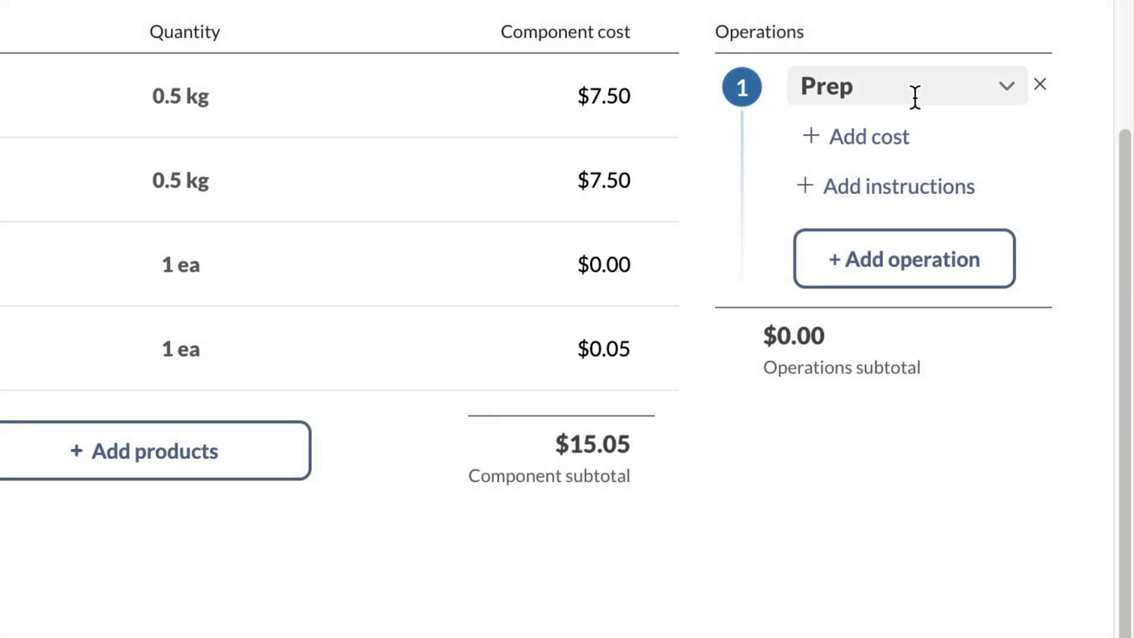
Give Prep a $15.00/hr labor cost with a 10 min estimated duration.
click(905, 124)
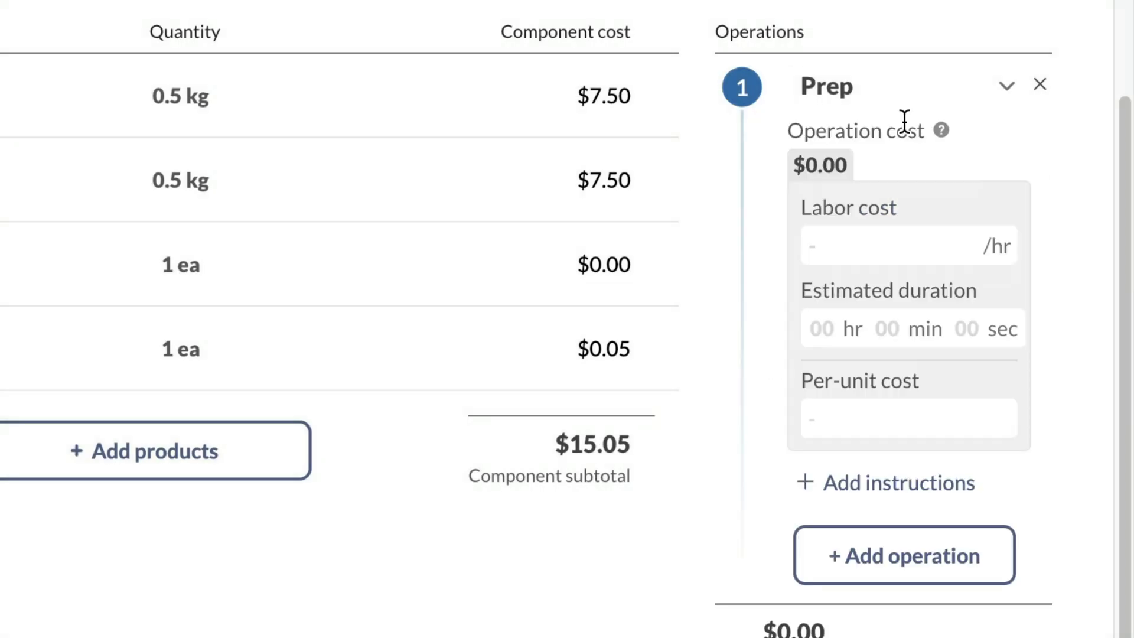
click(952, 243)
text(15)
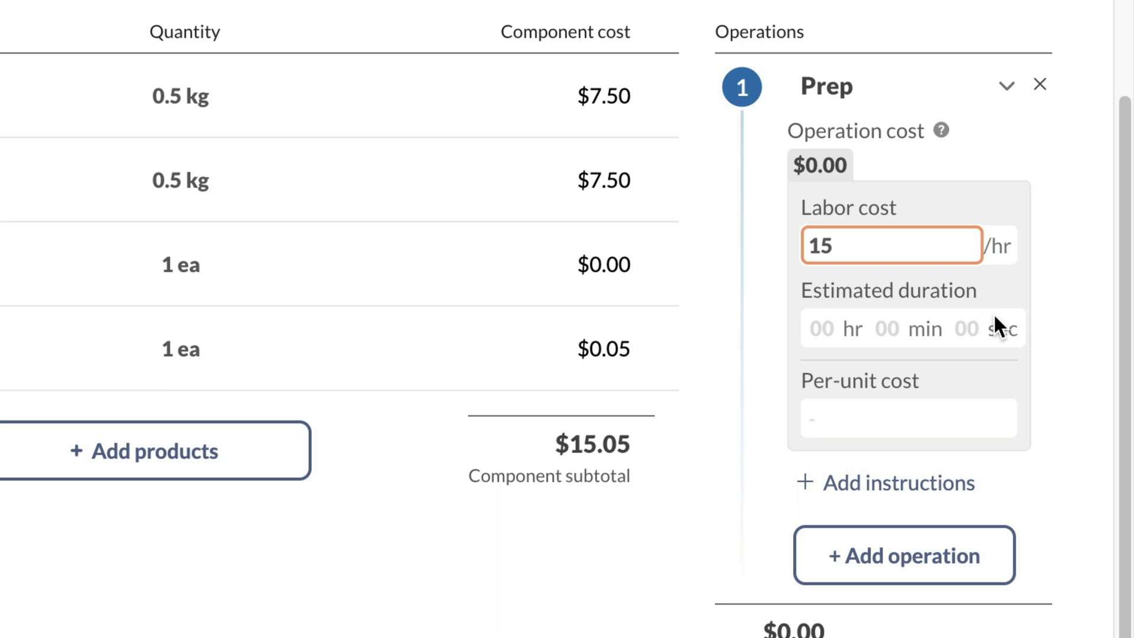
click(880, 332)
text(10)
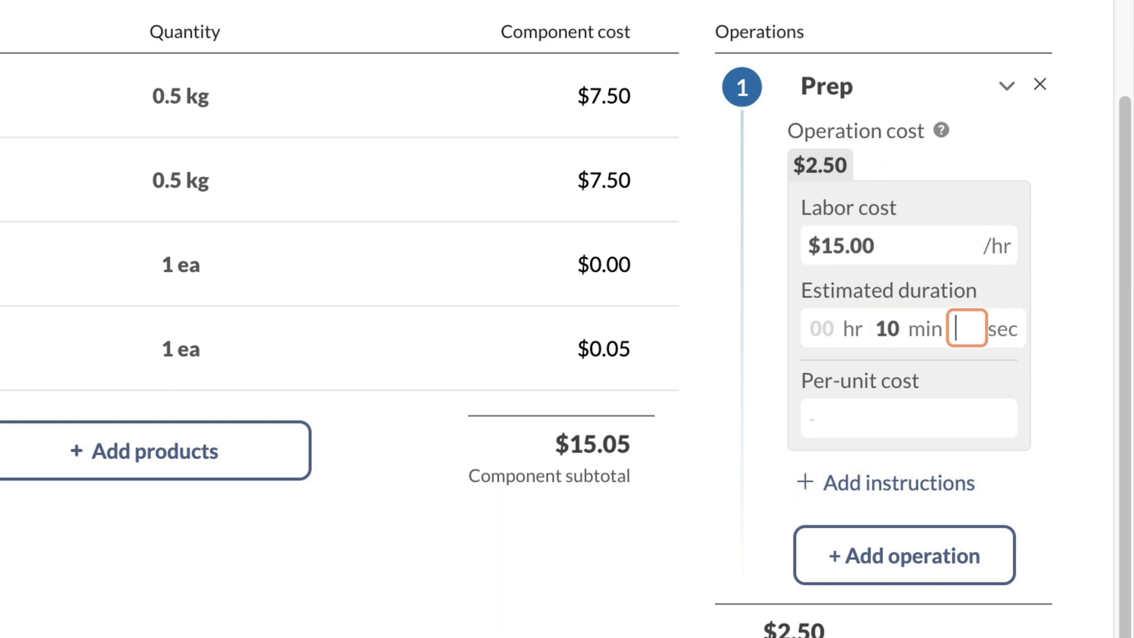
click(1058, 328)
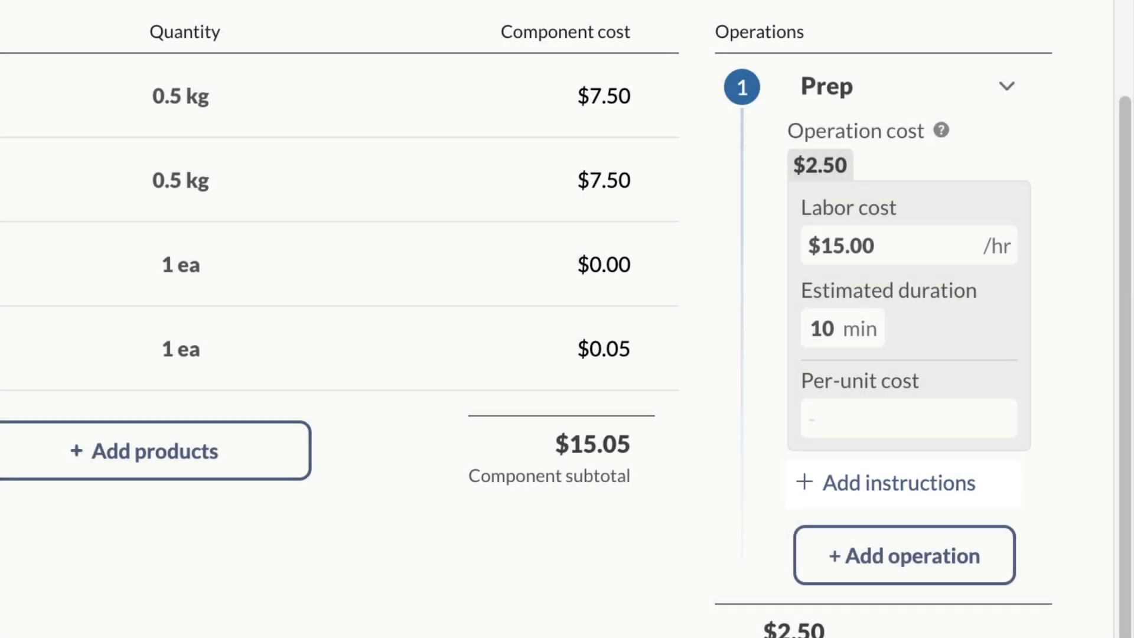
Set Prep's instructions to 'See steps here:' plus the pasted link, then import the operations CSV.
click(932, 489)
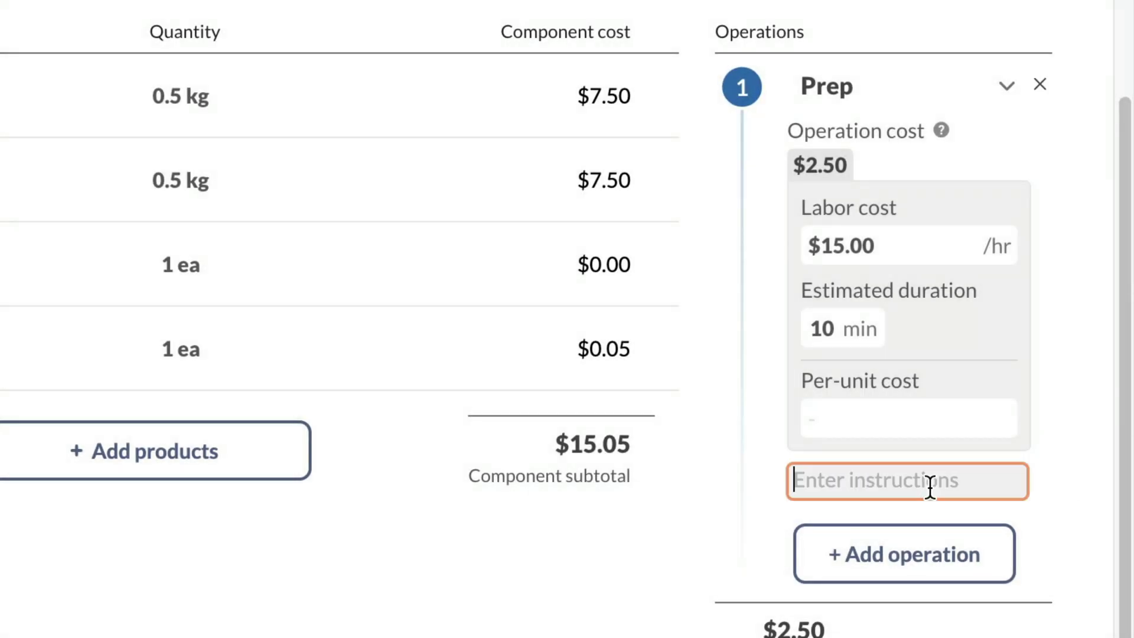
text(Gather all equipment and components)
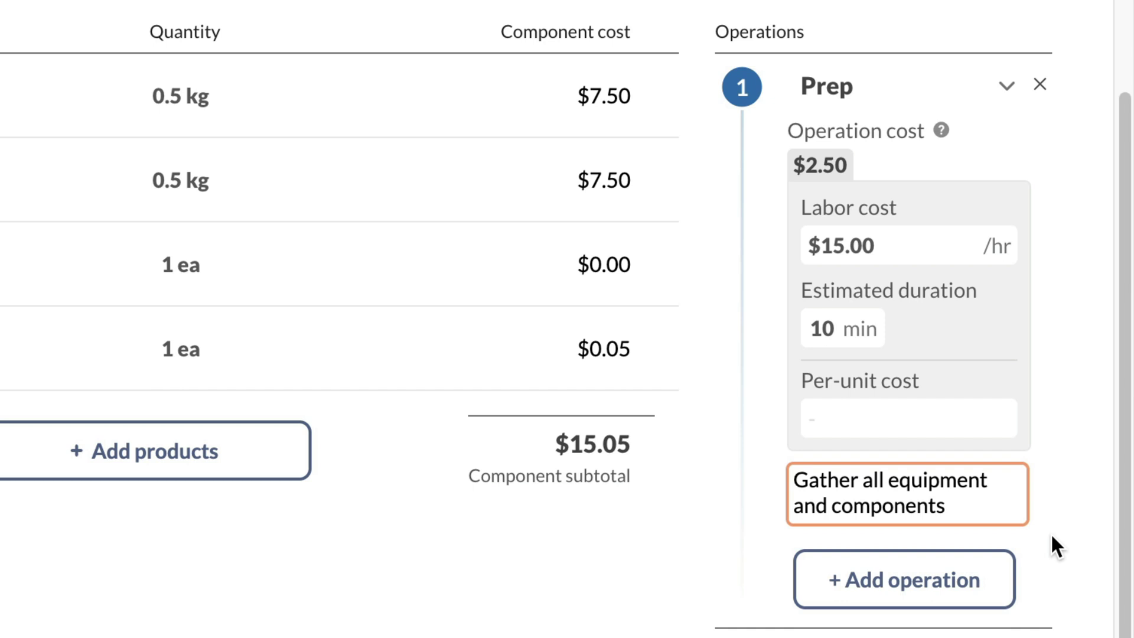
triple_click(931, 506)
text(See s)
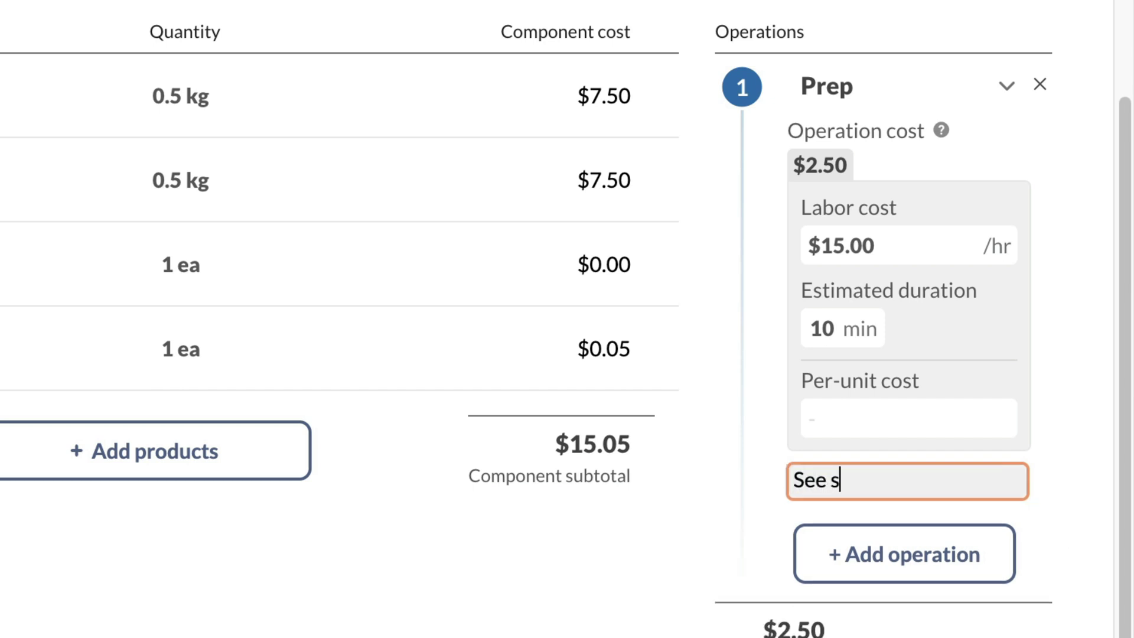
text(teps here:)
text(https://bit.ly/3tQrQGw)
click(782, 562)
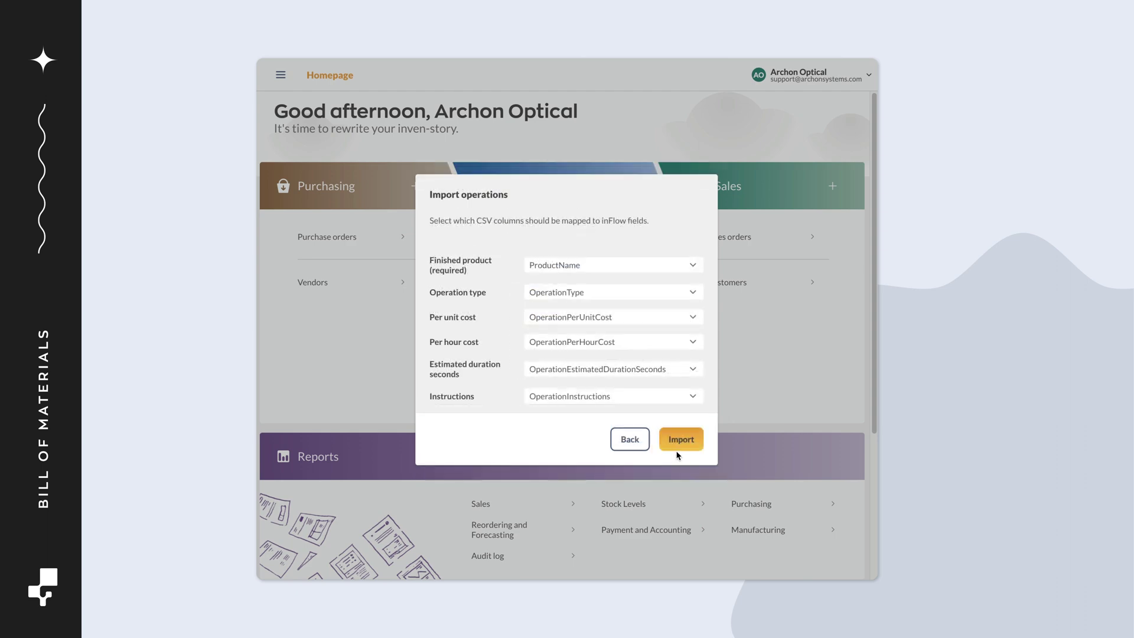
click(683, 442)
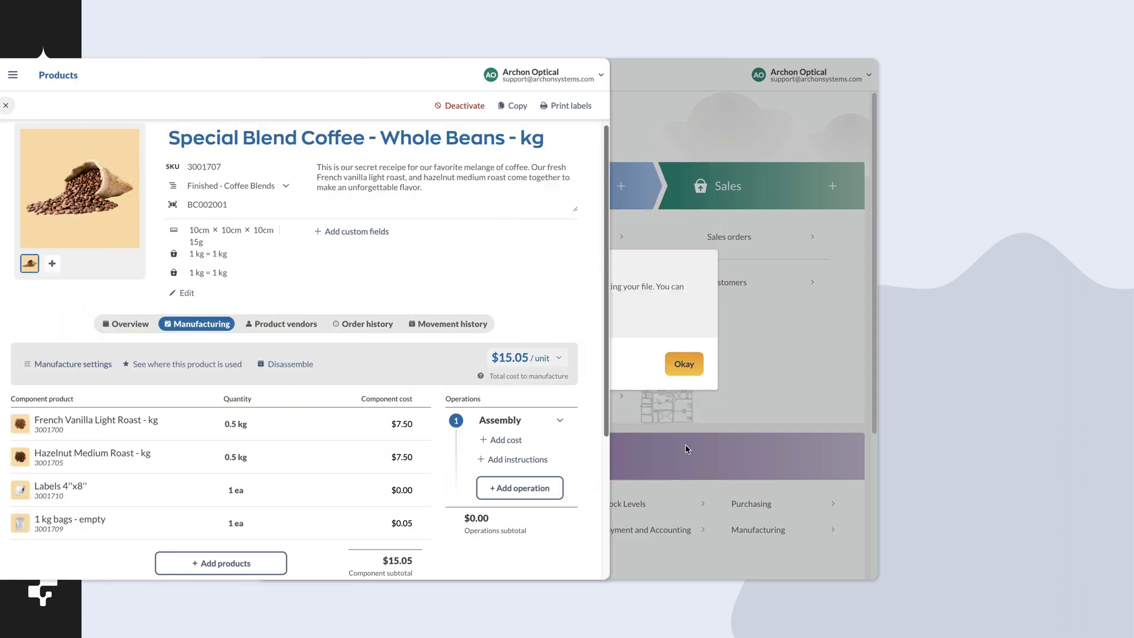